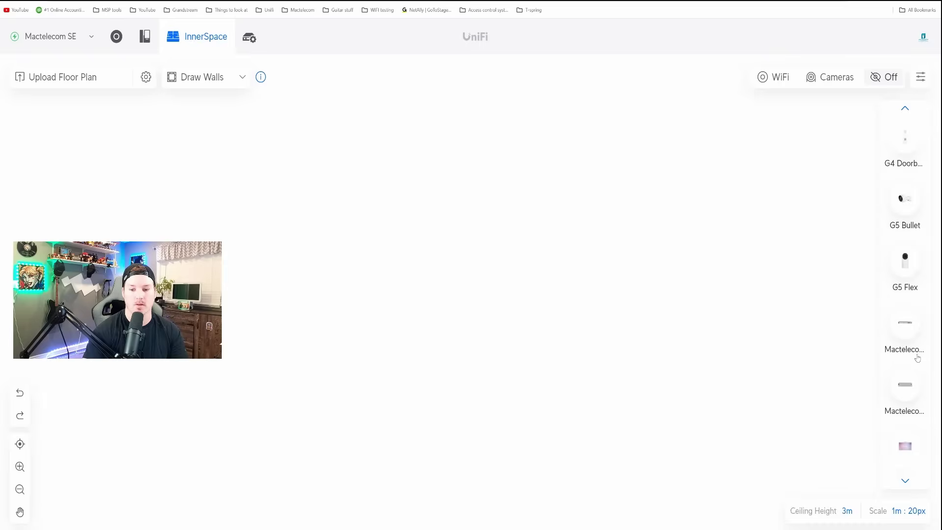
# Step: Upload the house floor plan image as a new plan named 'Main floor'
pyautogui.scroll(-2, 917, 358)
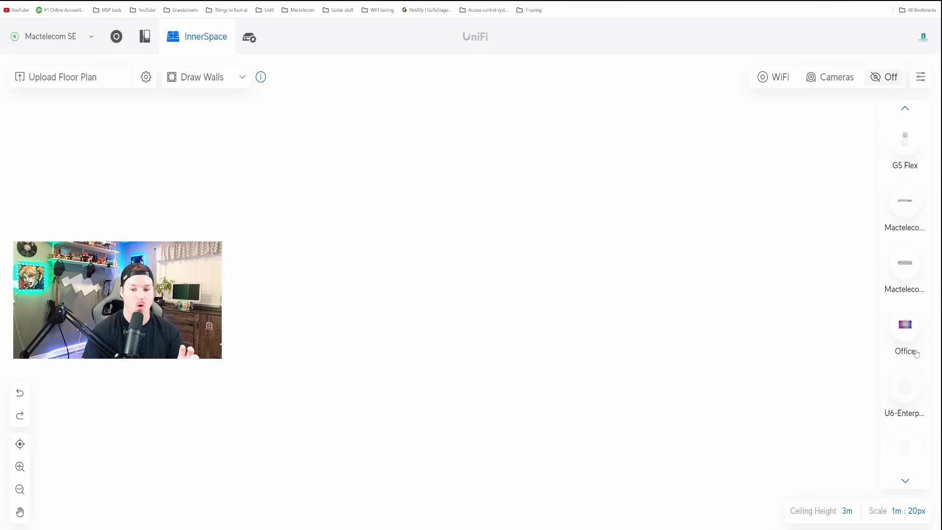
pyautogui.moveTo(902, 332)
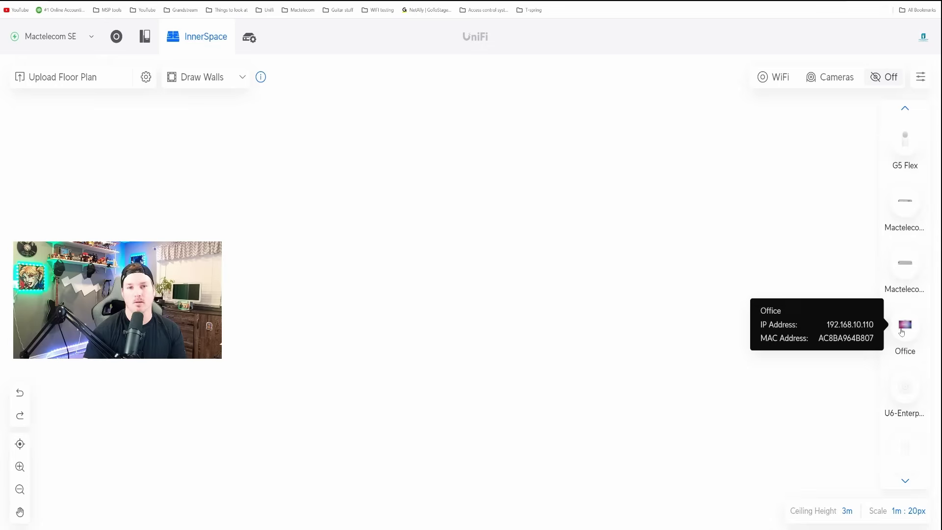
pyautogui.scroll(11, 901, 332)
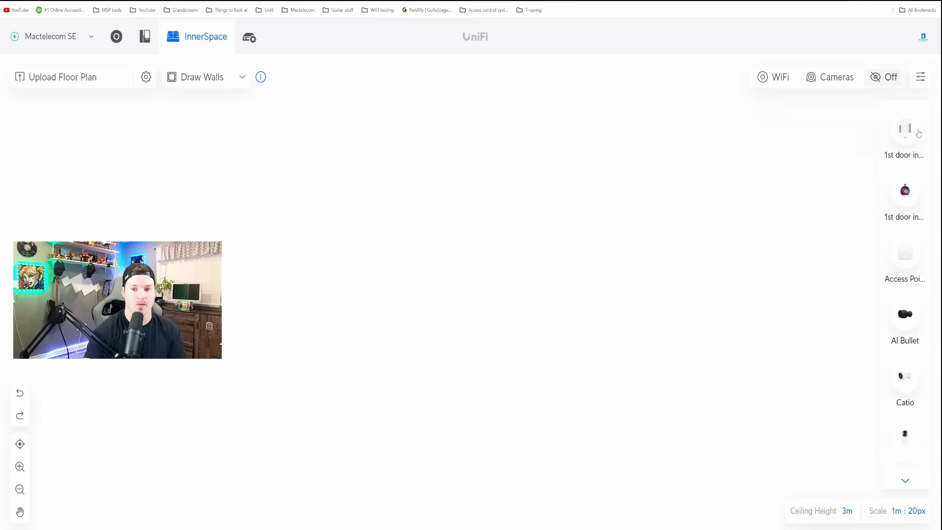
pyautogui.moveTo(911, 186)
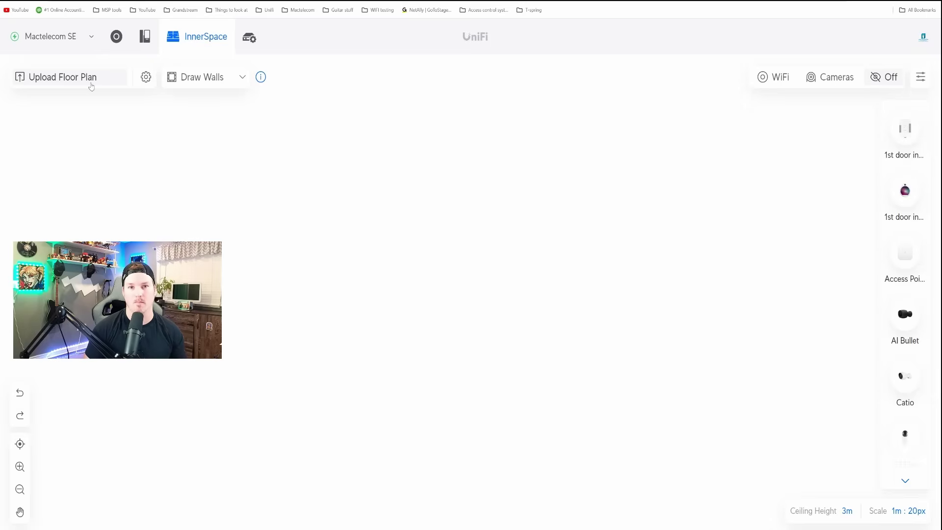
pyautogui.click(91, 87)
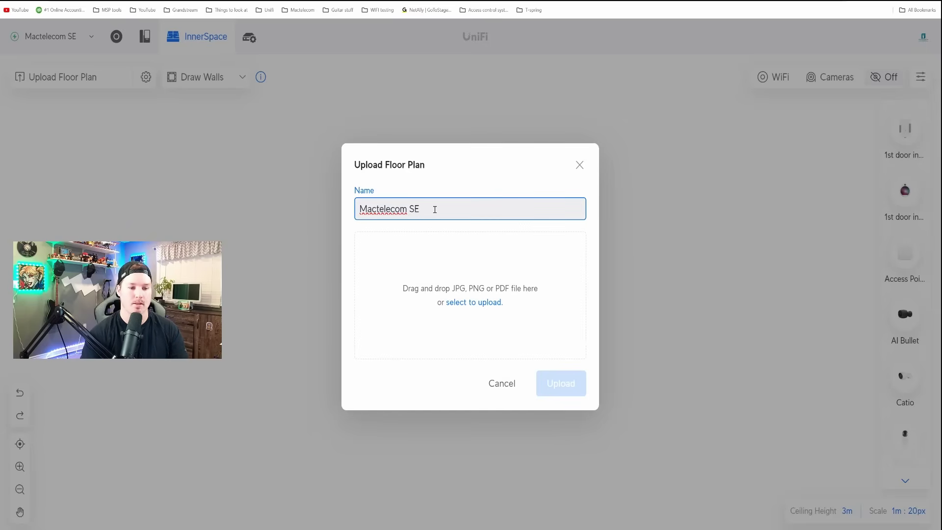
pyautogui.moveTo(433, 208); pyautogui.dragTo(338, 206)
pyautogui.write('Ma')
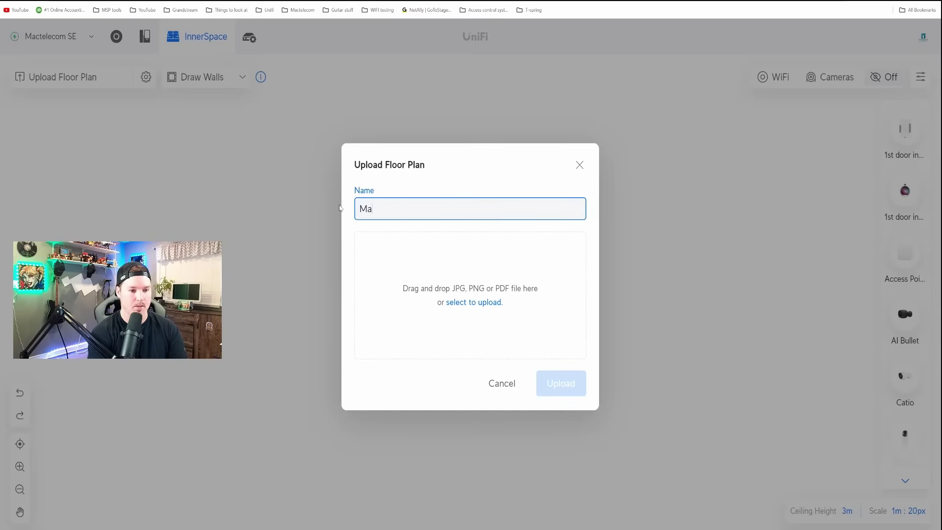
pyautogui.write('in floor')
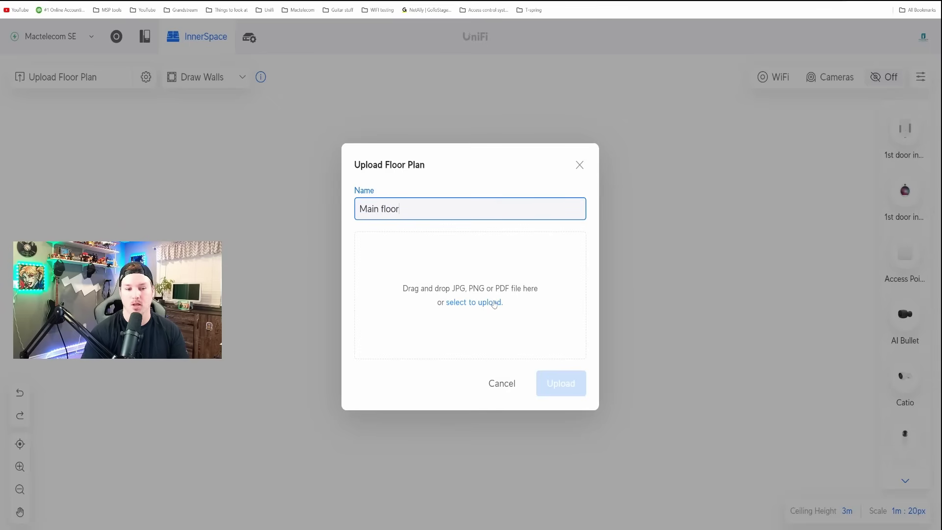
pyautogui.click(494, 304)
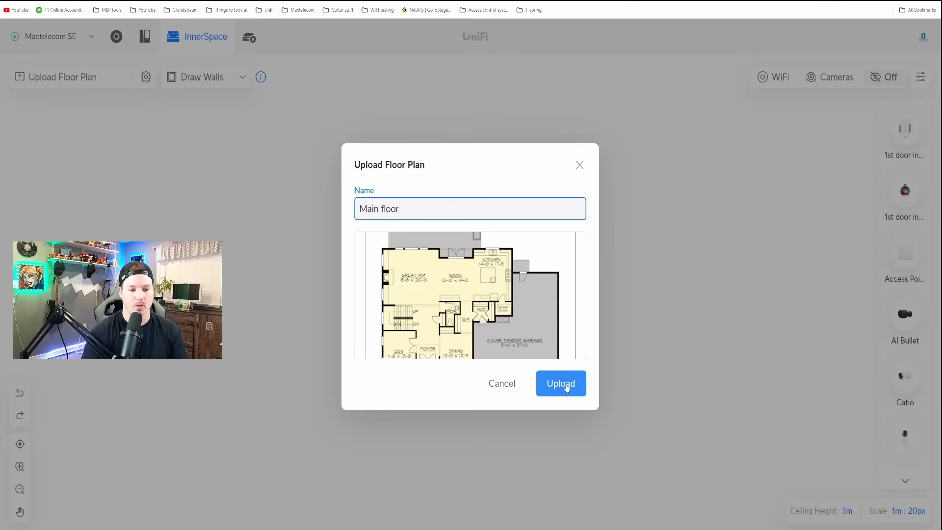
pyautogui.click(560, 385)
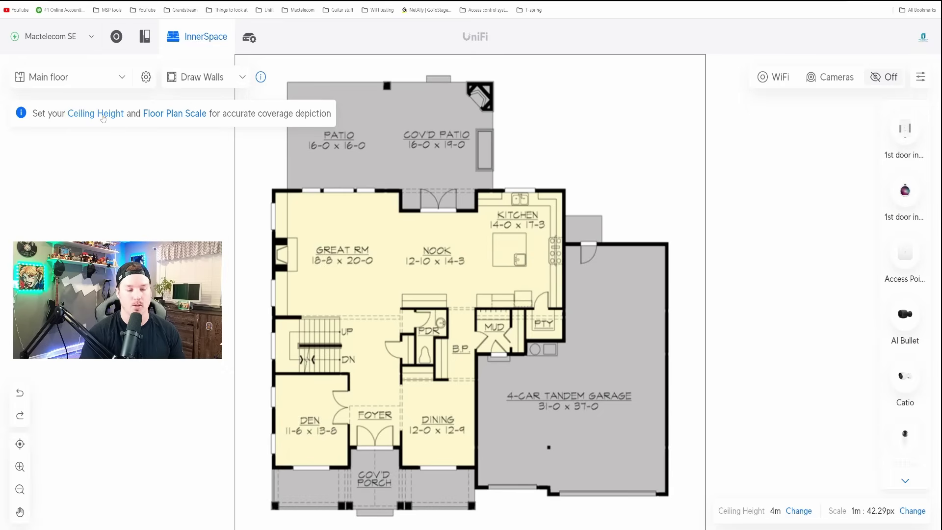
# Step: Set the ceiling height to 9 ft
pyautogui.click(101, 115)
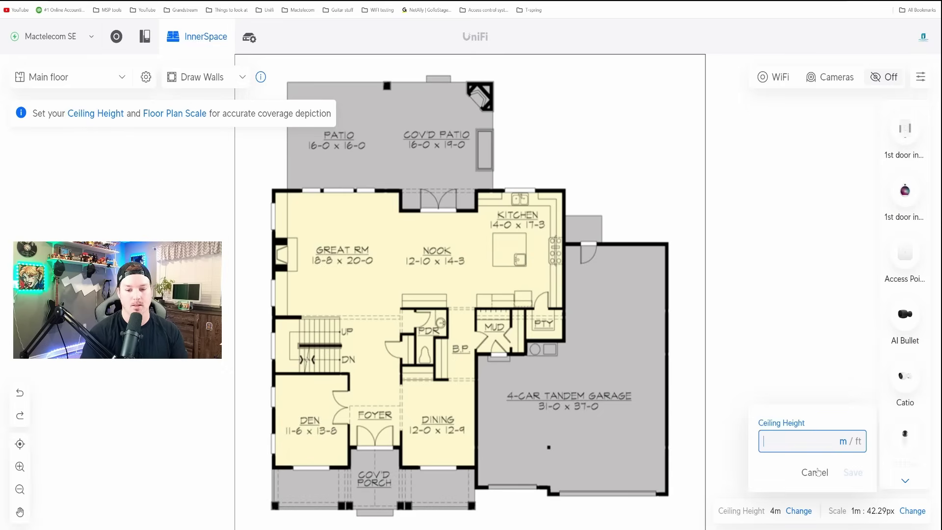
pyautogui.write('9')
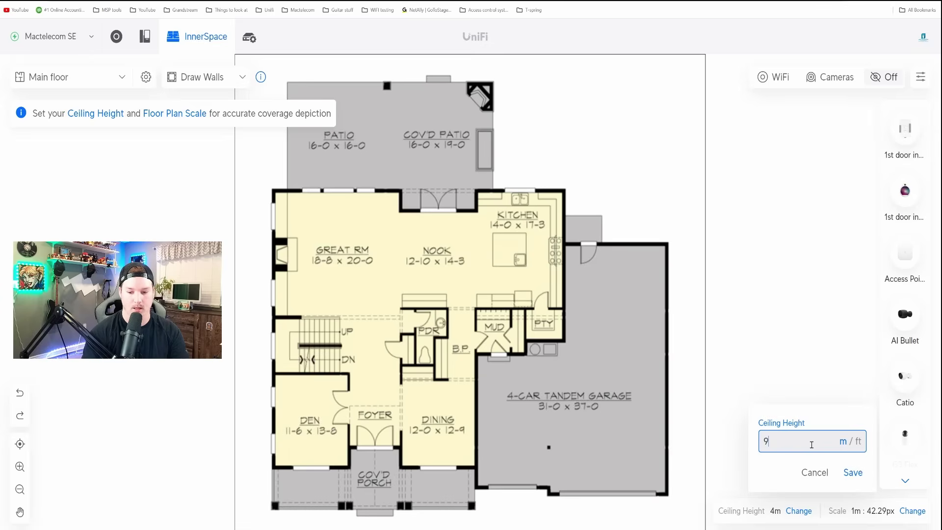
pyautogui.click(857, 440)
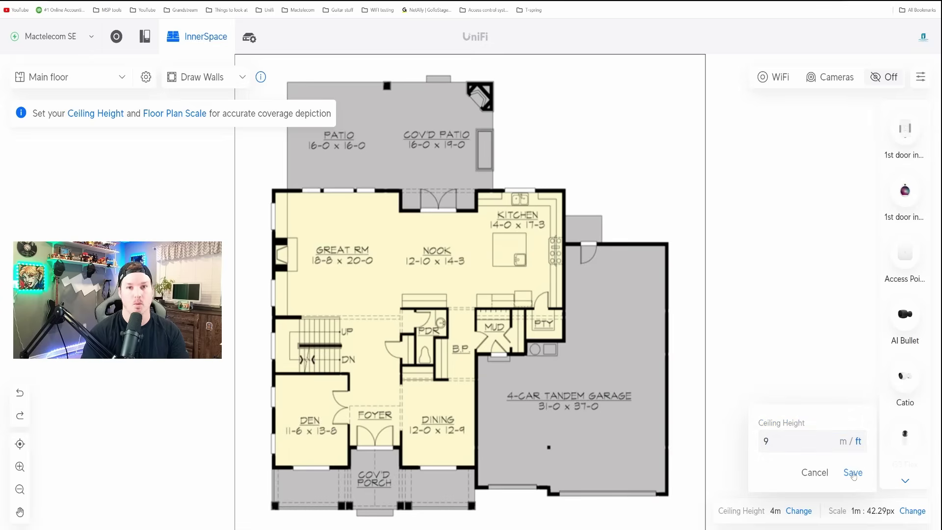
pyautogui.click(852, 472)
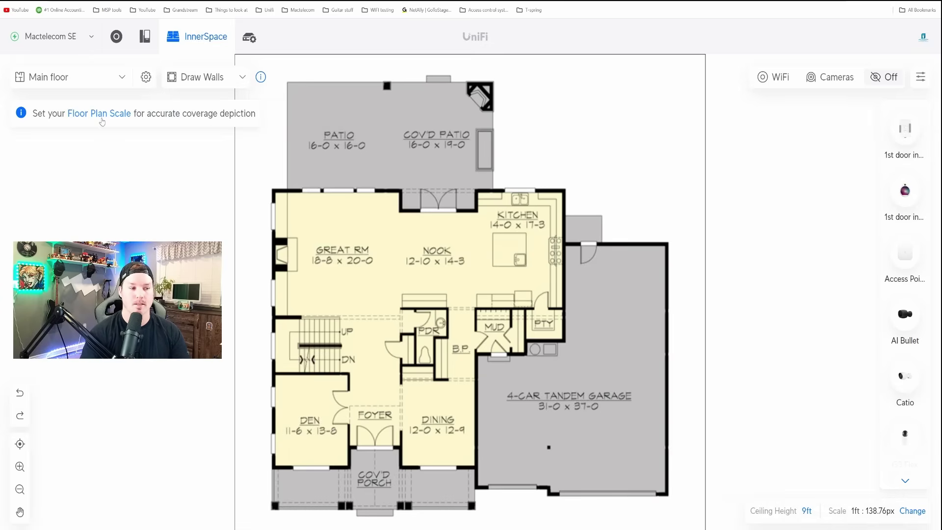
# Step: Calibrate the plan scale with a 32 ft reference line drawn across the patio
pyautogui.click(101, 117)
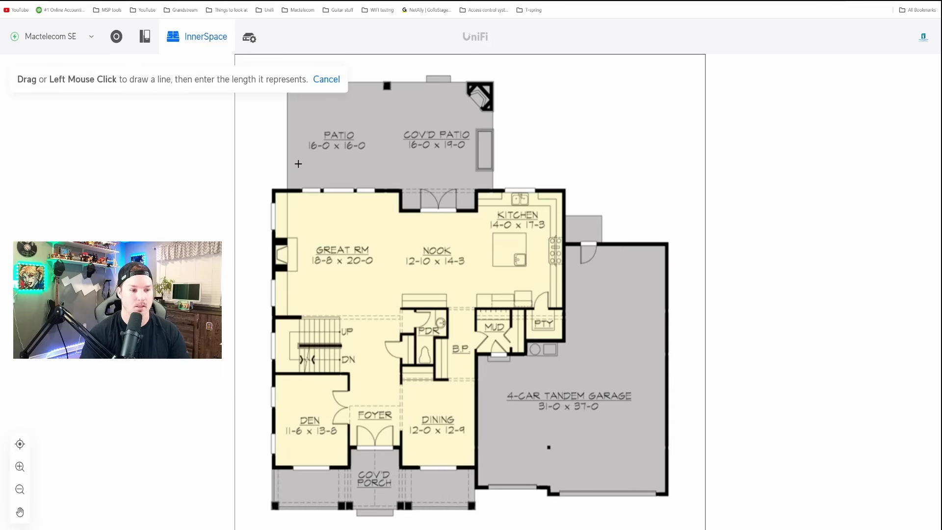
pyautogui.moveTo(287, 165); pyautogui.dragTo(492, 165)
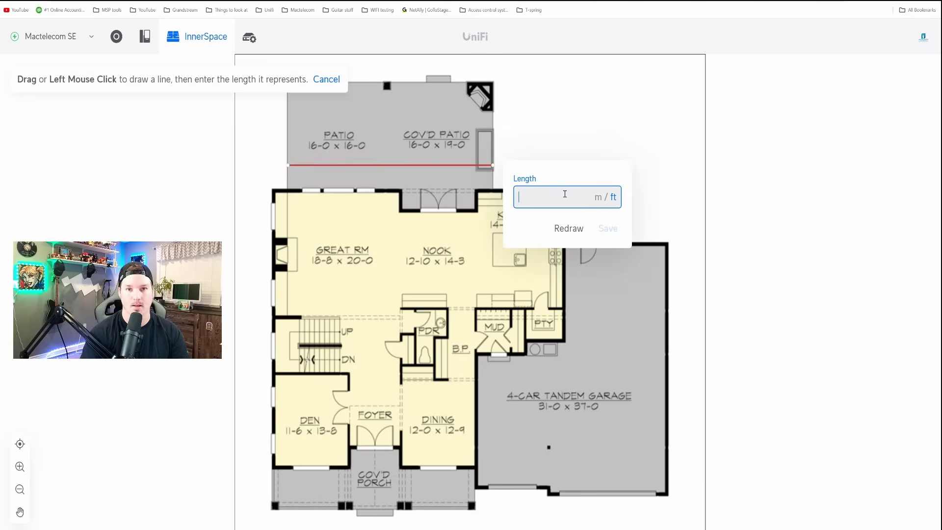
pyautogui.write('32')
pyautogui.press('Return')
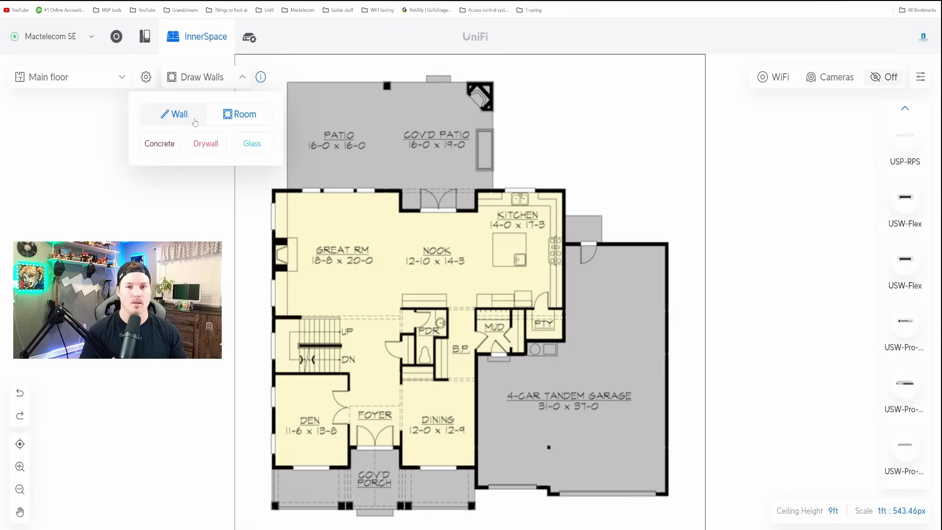
# Step: Outline the Great Rm and Nook area as a room with concrete walls
pyautogui.click(239, 115)
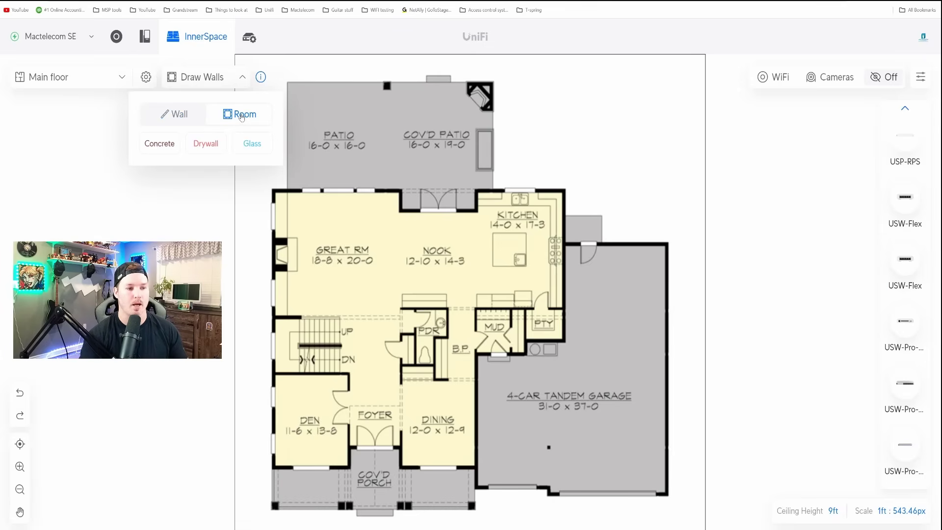
pyautogui.click(173, 145)
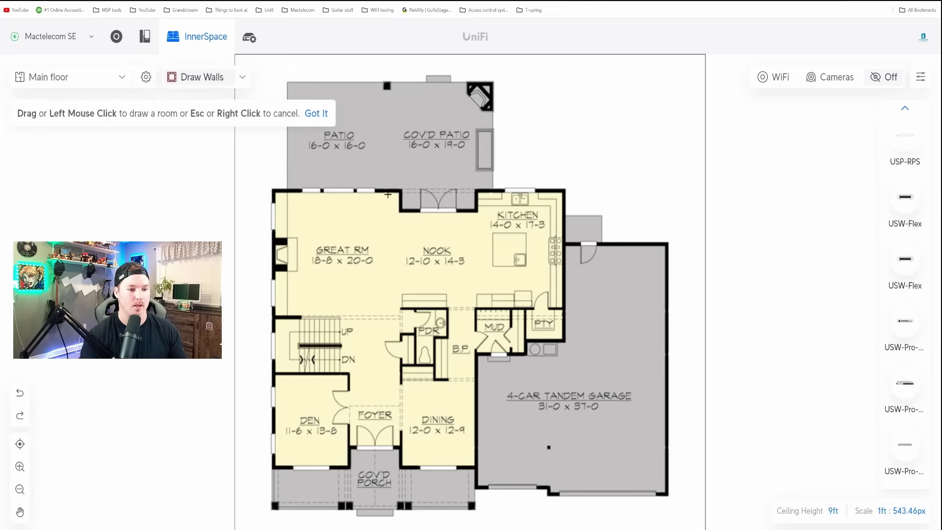
pyautogui.moveTo(349, 193); pyautogui.dragTo(461, 291)
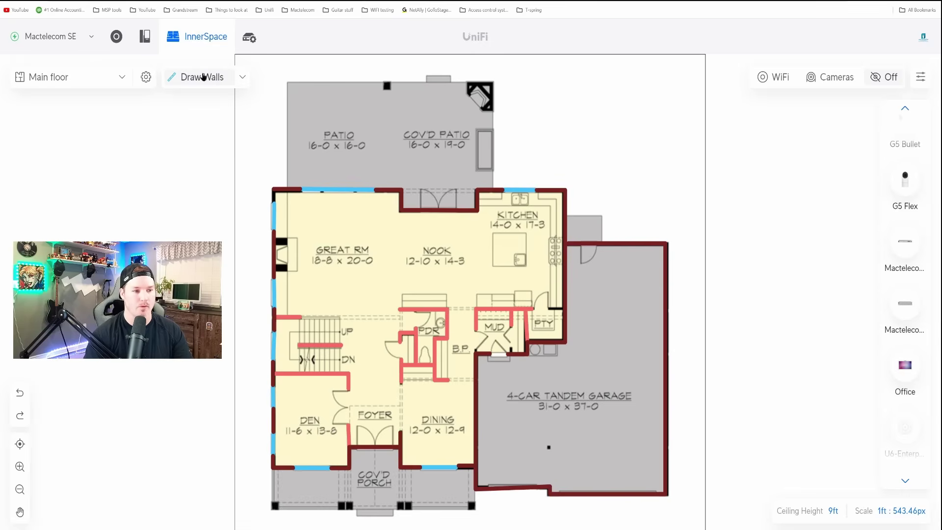
# Step: Return to drawing individual walls and check the wall type and material options
pyautogui.click(203, 78)
pyautogui.click(242, 77)
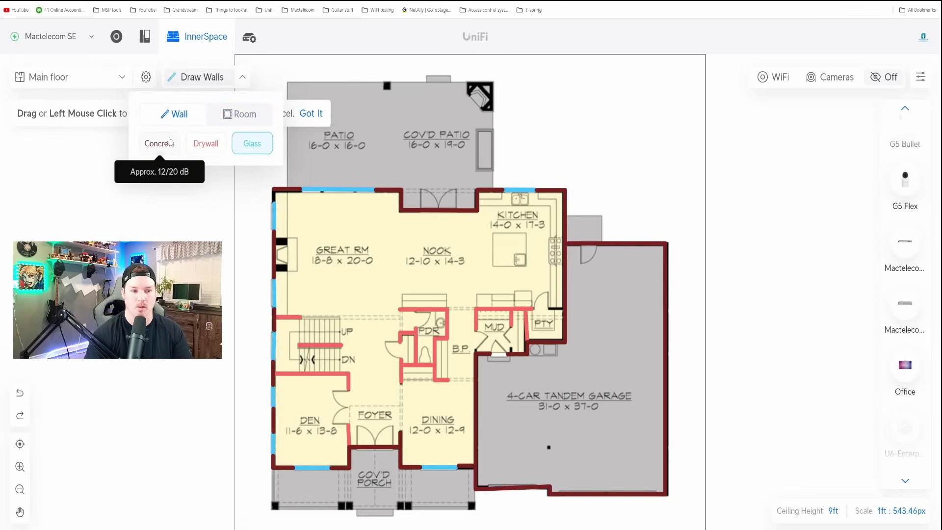
pyautogui.click(311, 114)
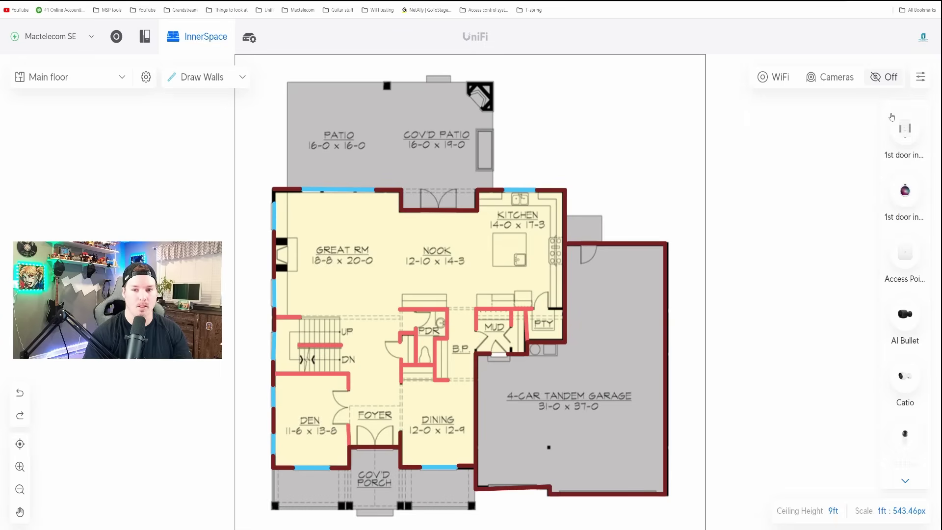
# Step: Move the access point to the great room's top-left corner
pyautogui.scroll(-1, 893, 128)
pyautogui.moveTo(912, 208)
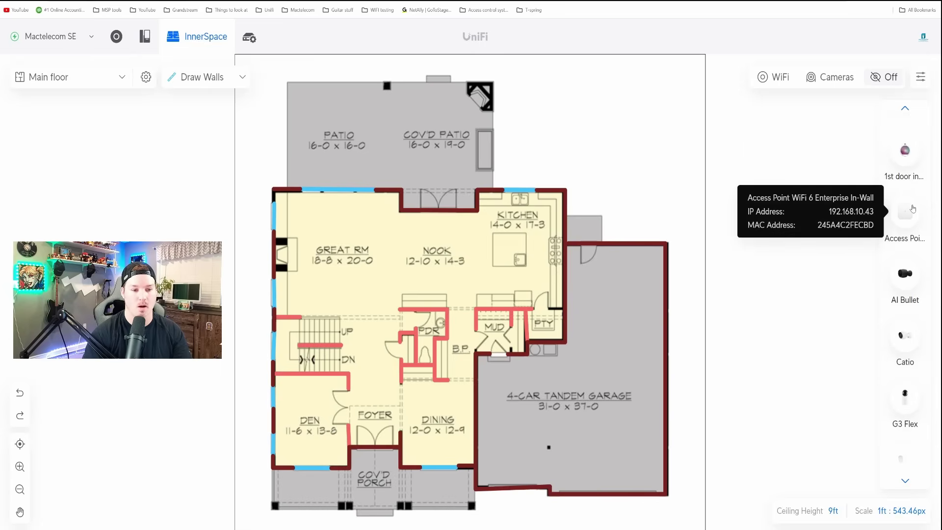
pyautogui.moveTo(552, 222); pyautogui.dragTo(287, 200)
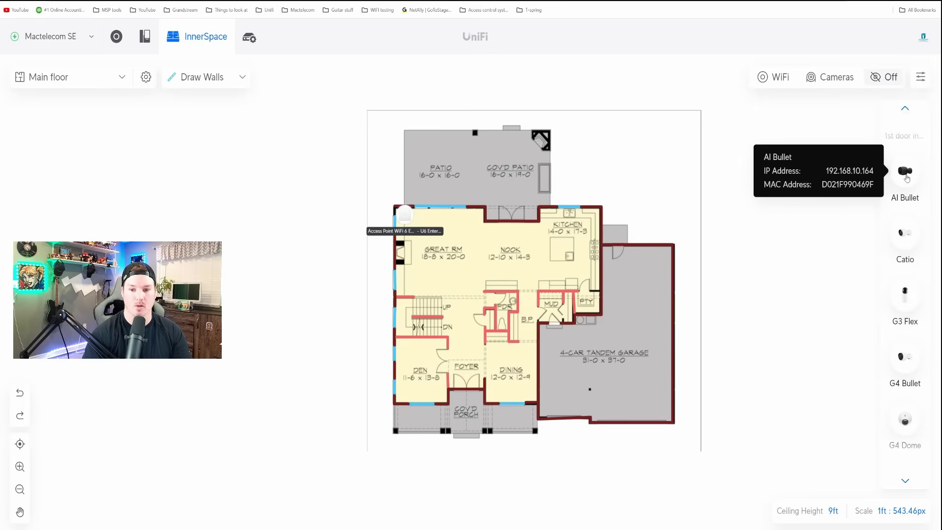
# Step: Place the AI Bullet, Catio, G3 Flex, G4 Bullet, G4 Dome and G5 Flex cameras around garage, patio, porch and den
pyautogui.moveTo(906, 177); pyautogui.dragTo(545, 418)
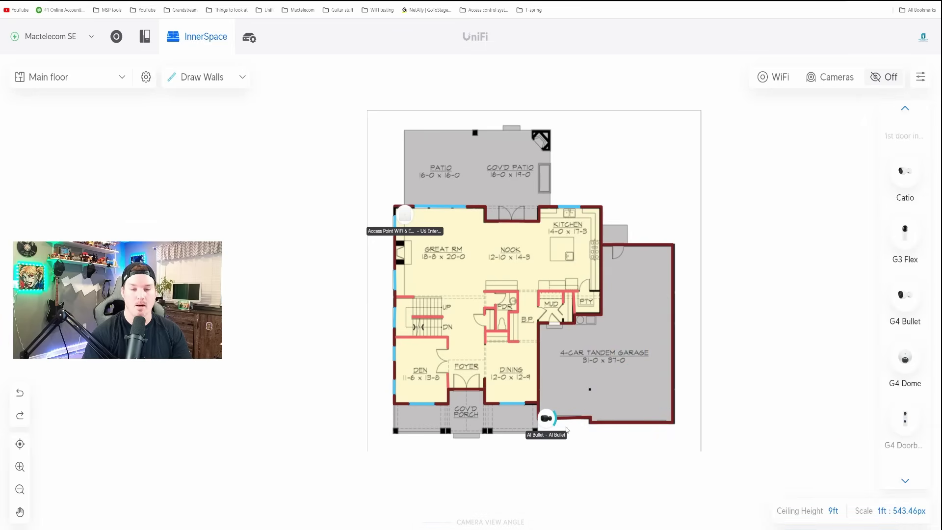
pyautogui.moveTo(560, 423)
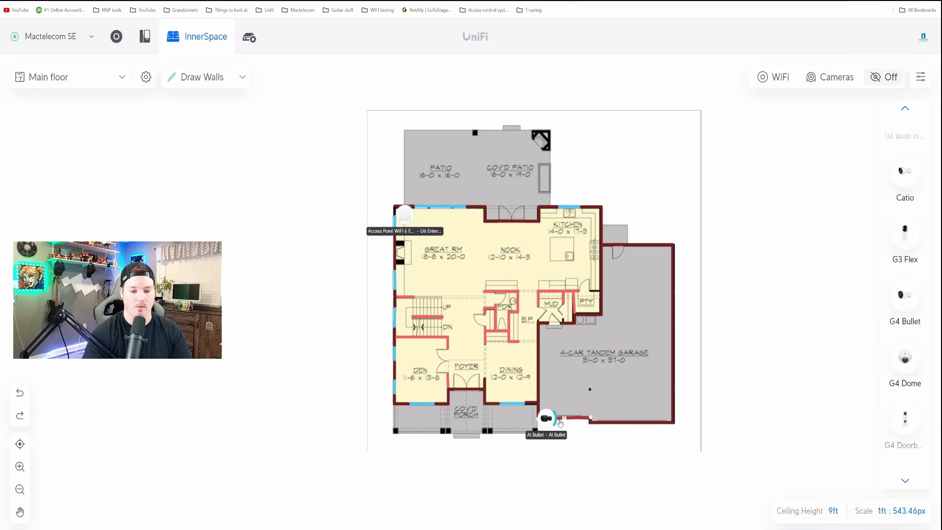
pyautogui.moveTo(560, 422); pyautogui.dragTo(548, 432)
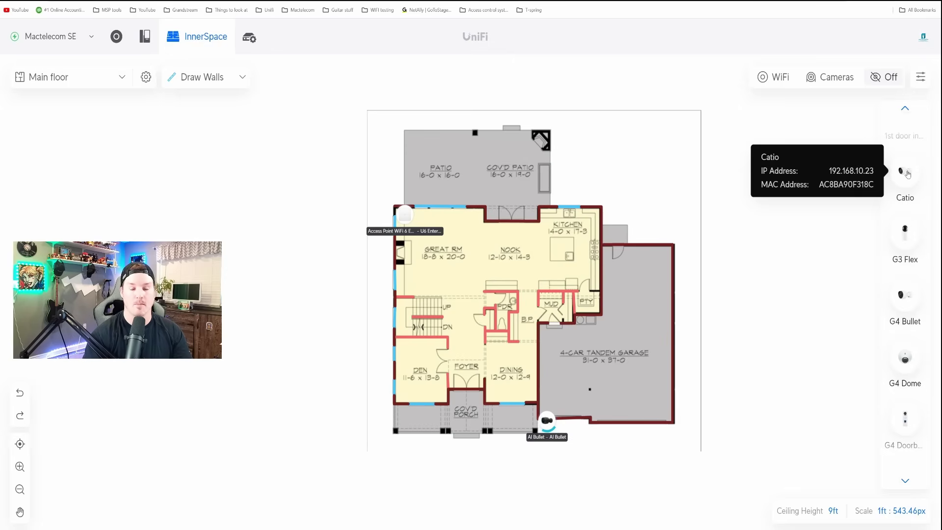
pyautogui.moveTo(907, 174); pyautogui.dragTo(602, 153)
pyautogui.click(632, 178)
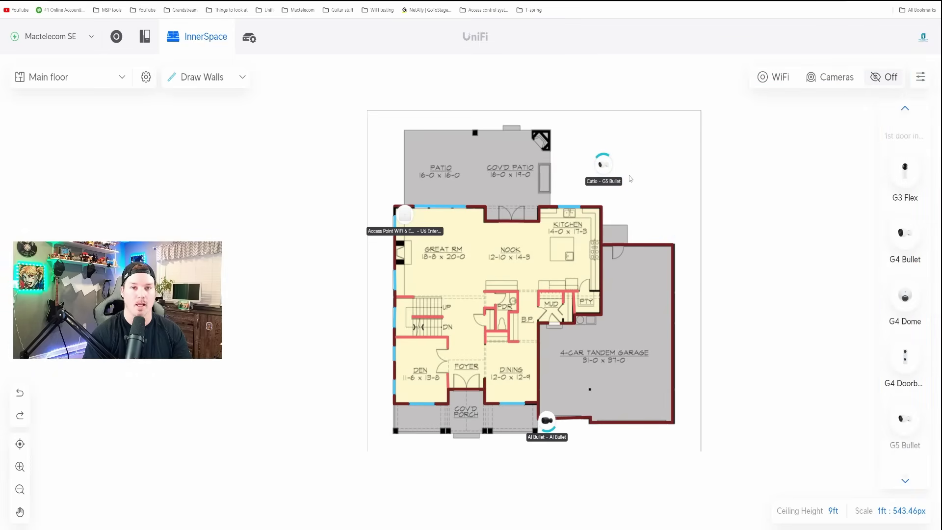
pyautogui.moveTo(905, 171); pyautogui.dragTo(655, 256)
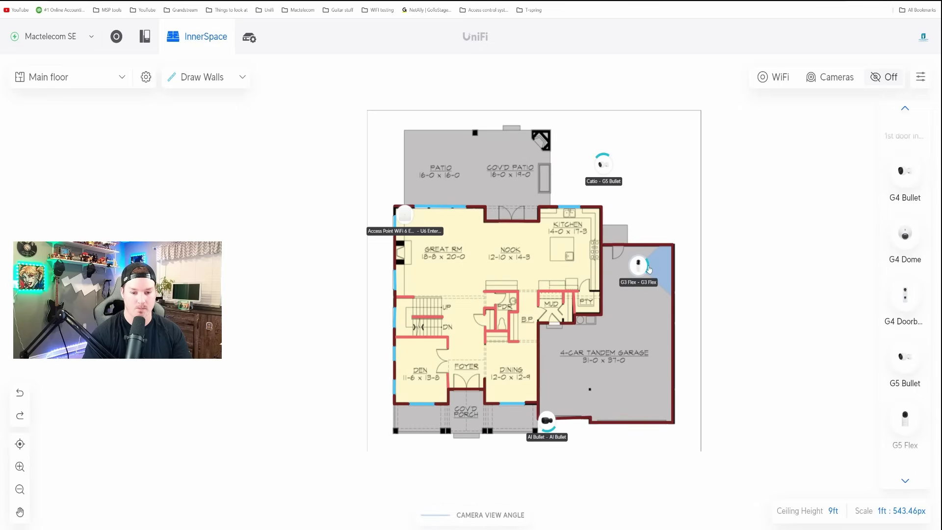
pyautogui.moveTo(900, 171)
pyautogui.moveTo(900, 171); pyautogui.dragTo(663, 430)
pyautogui.moveTo(902, 137); pyautogui.dragTo(452, 402)
pyautogui.moveTo(912, 258)
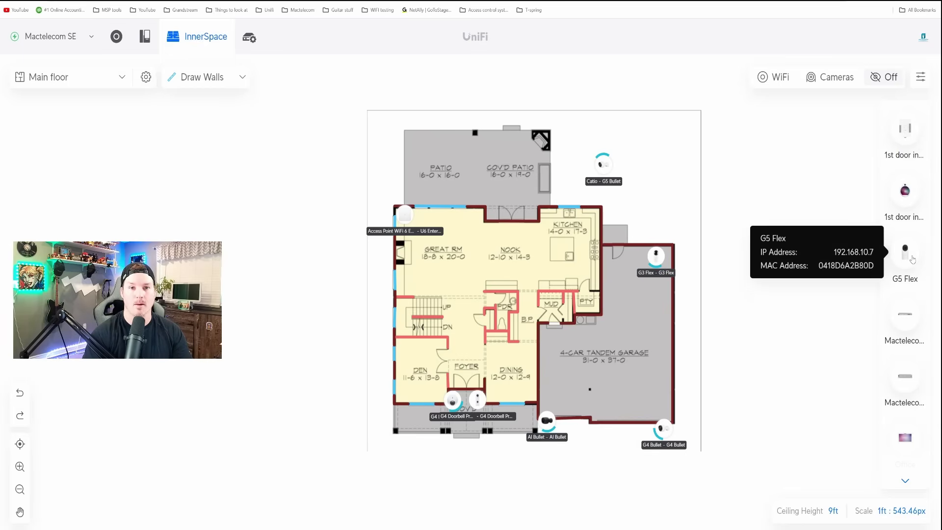
pyautogui.moveTo(912, 258); pyautogui.dragTo(360, 343)
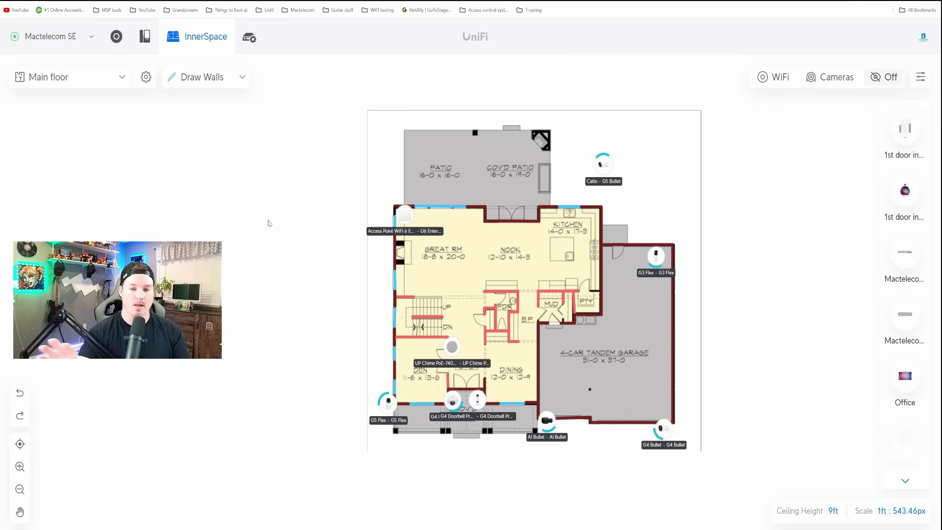
# Step: Switch to the basement floor and place the UDM SE and UNVR Pro in the crawl space
pyautogui.click(115, 80)
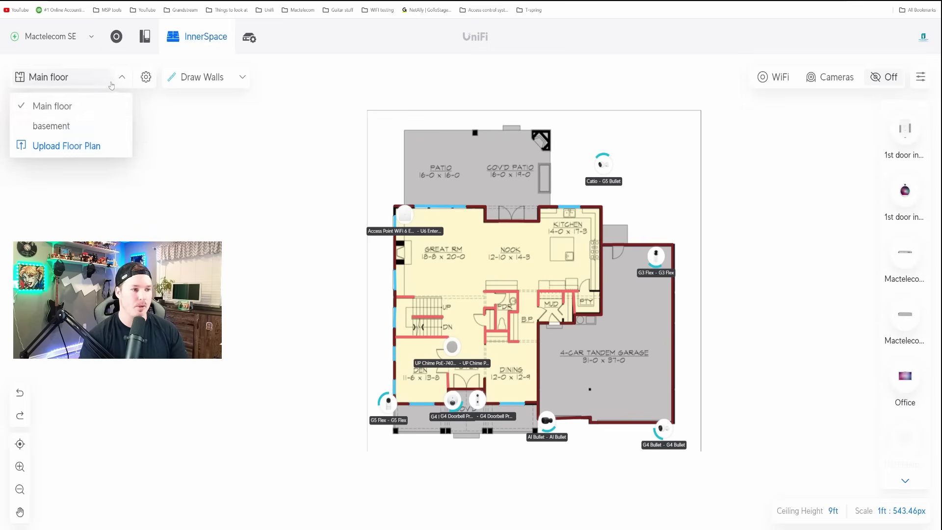
pyautogui.click(89, 129)
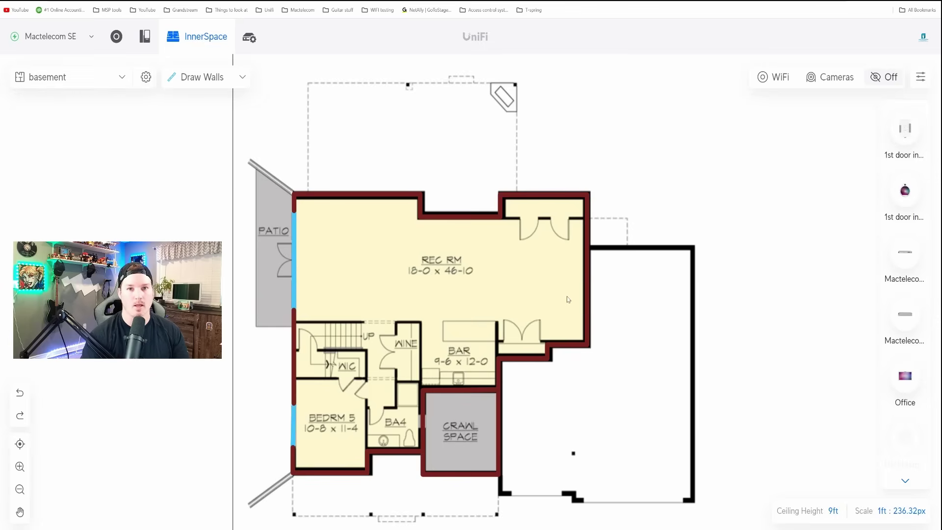
pyautogui.moveTo(920, 244); pyautogui.dragTo(486, 415)
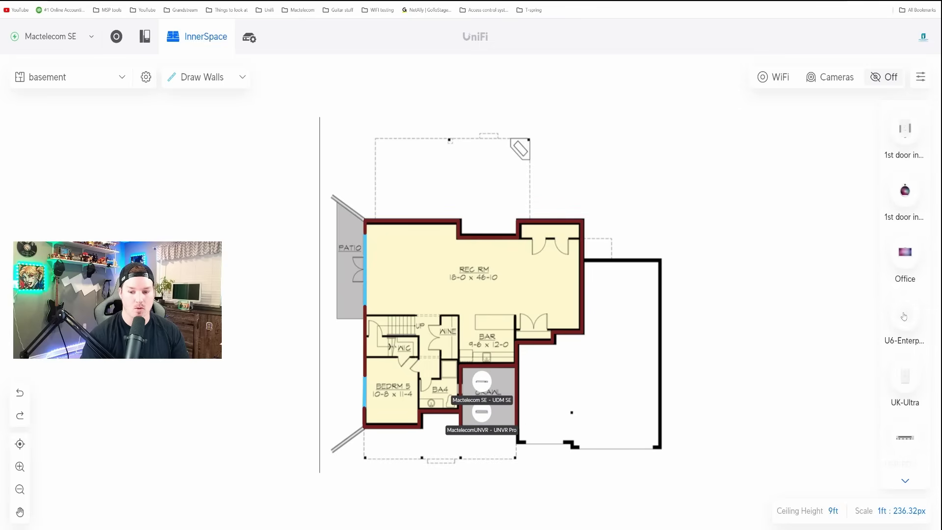
pyautogui.scroll(-3, 904, 319)
pyautogui.moveTo(904, 316); pyautogui.dragTo(494, 397)
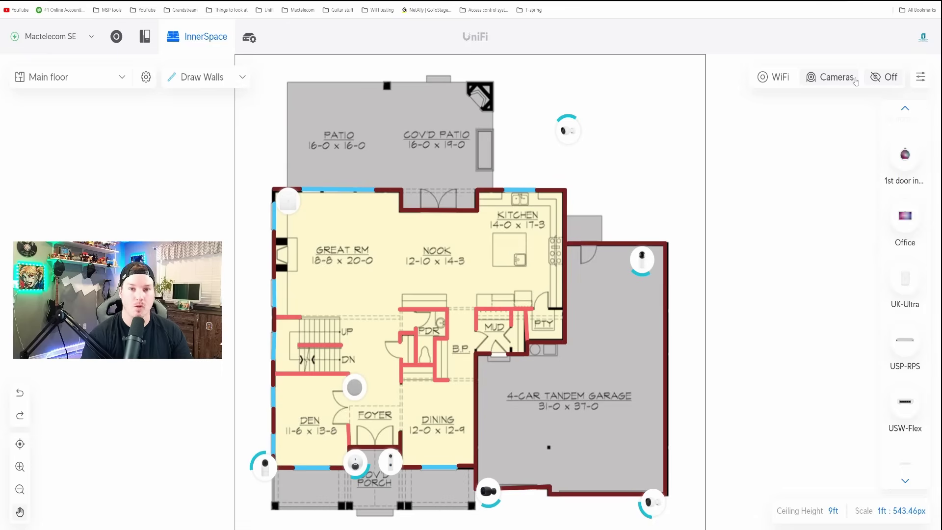
# Step: Turn on the Cameras overlay to show each camera's view-angle cone on the plan
pyautogui.click(836, 82)
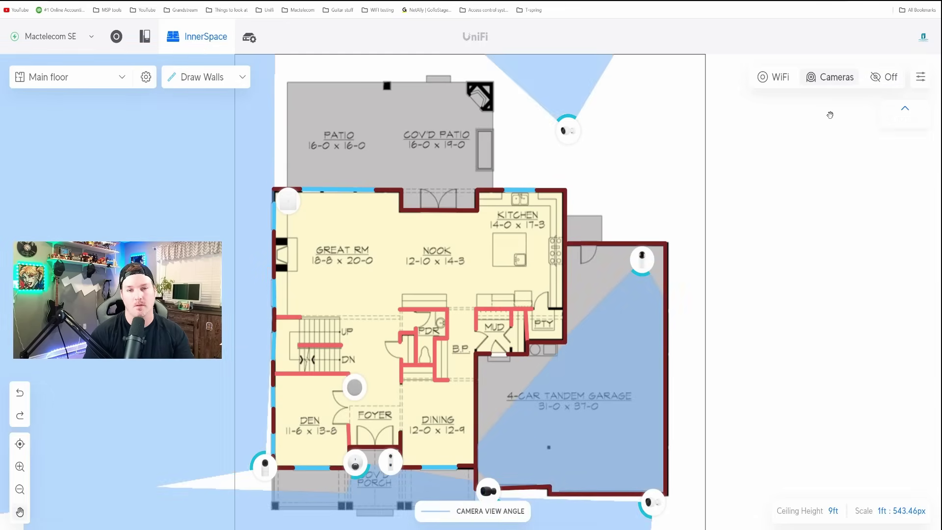
pyautogui.scroll(-2, 719, 225)
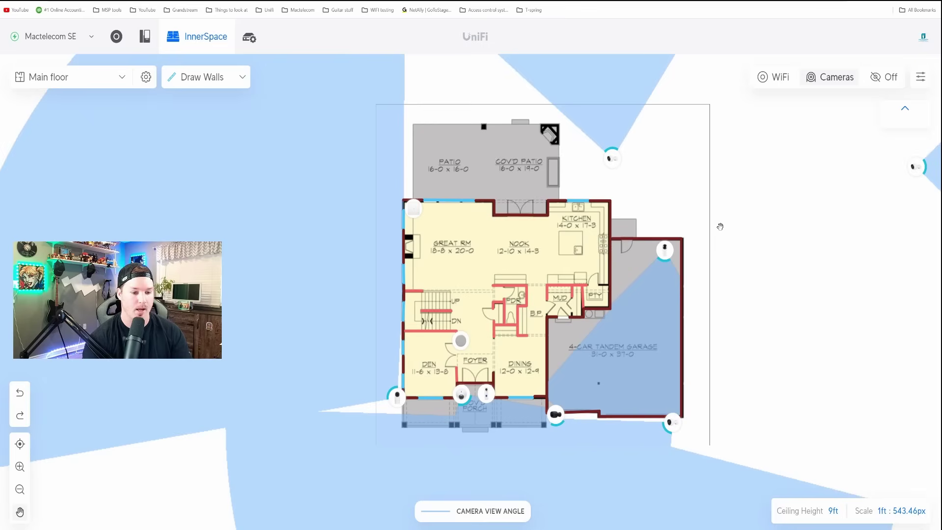
pyautogui.scroll(2, 620, 292)
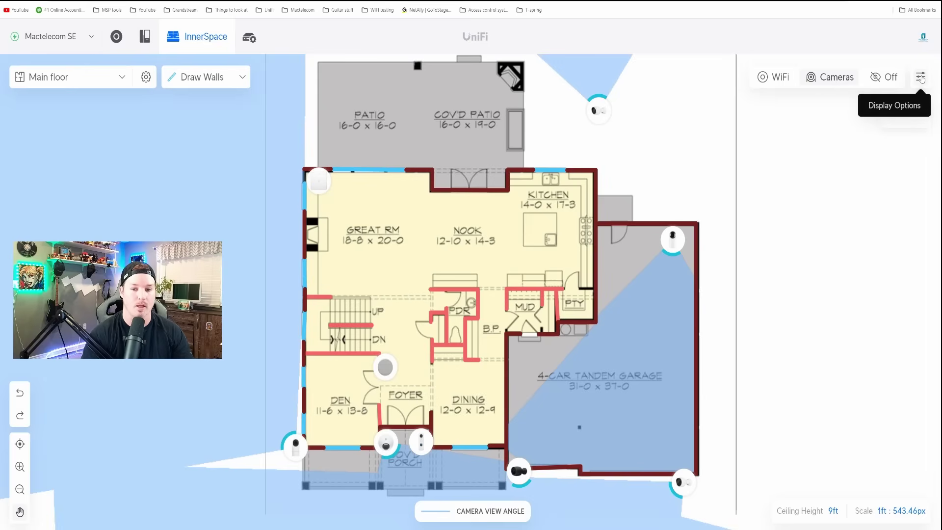
pyautogui.click(921, 79)
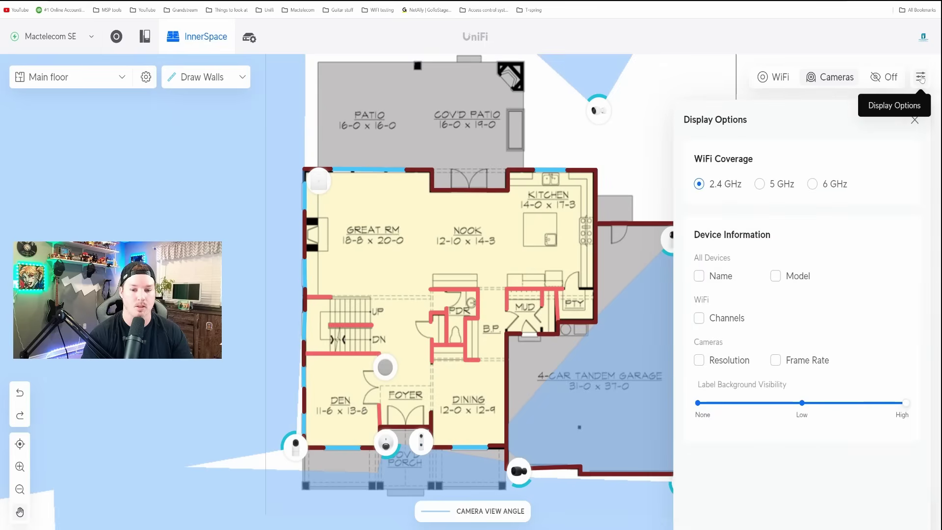
# Step: Label devices with resolution, frame rate, name, model and channels, and show the WiFi coverage heatmap
pyautogui.click(729, 360)
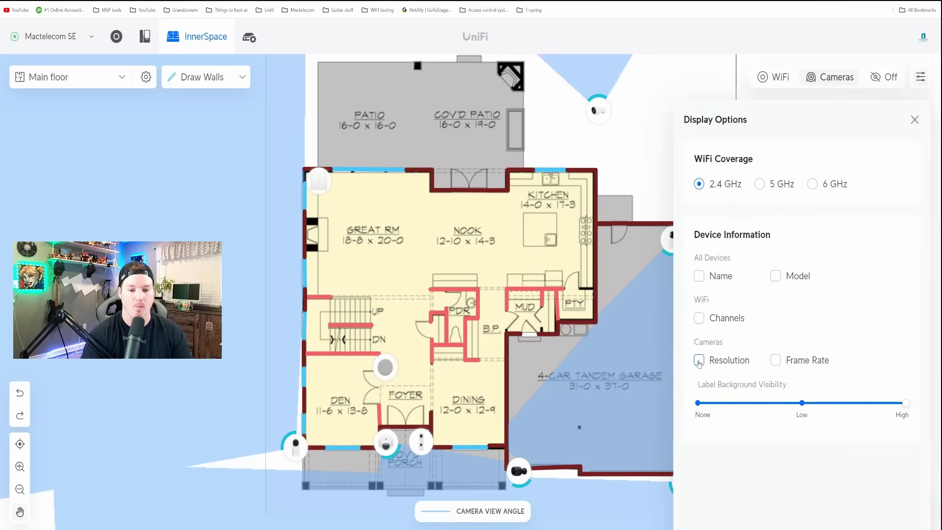
pyautogui.click(777, 362)
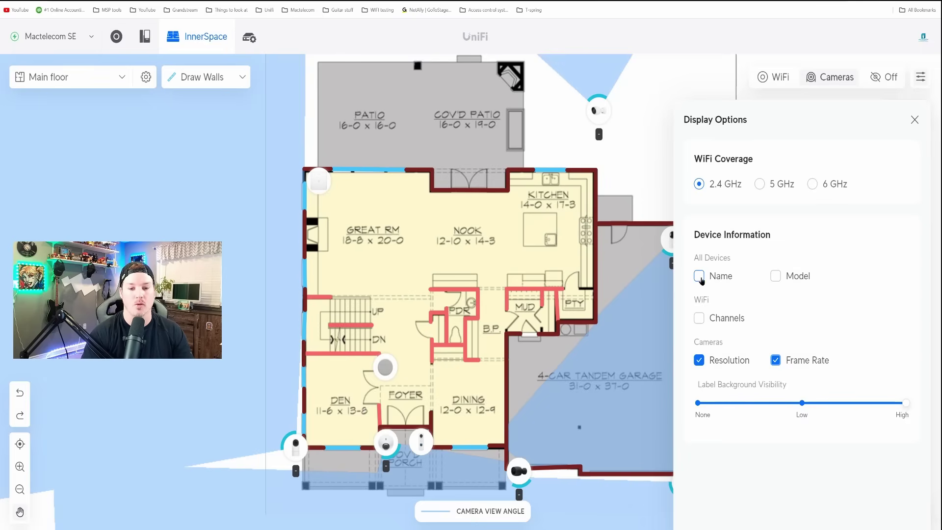
pyautogui.click(699, 277)
pyautogui.click(776, 276)
pyautogui.click(699, 319)
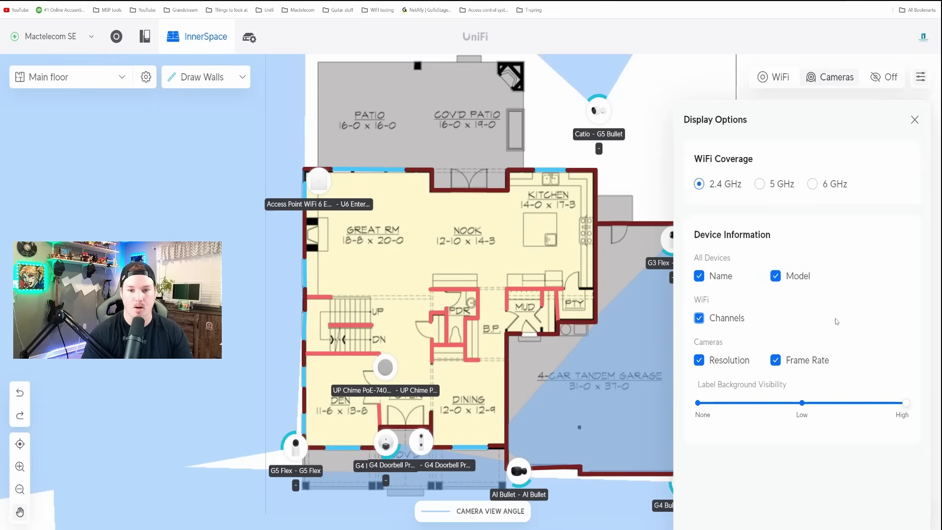
pyautogui.click(777, 76)
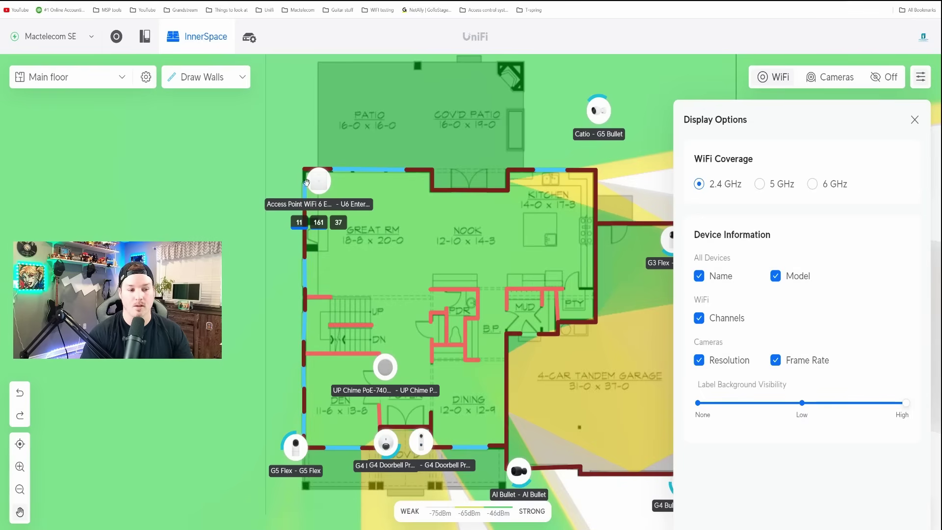
# Step: Check the access point's 2.4 GHz channel 11 stats: 18% utilization, 9.8% TX retries
pyautogui.moveTo(300, 223)
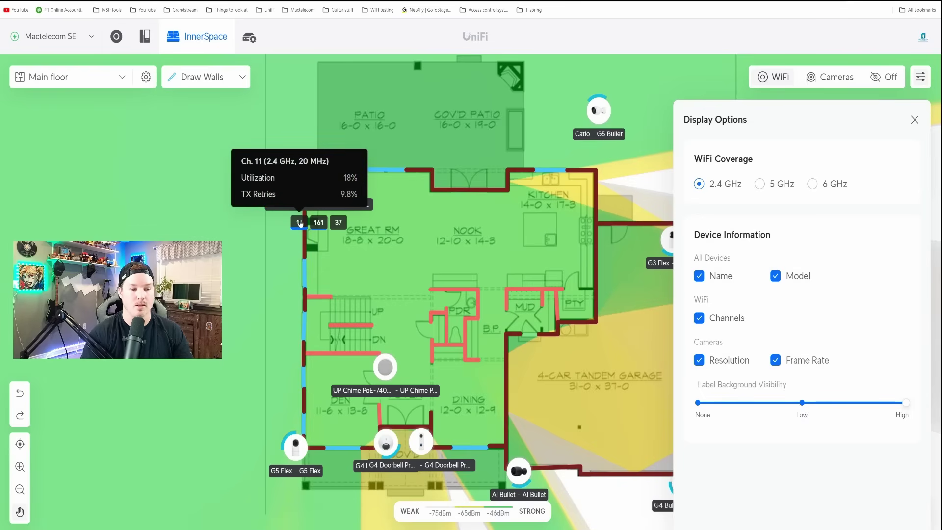